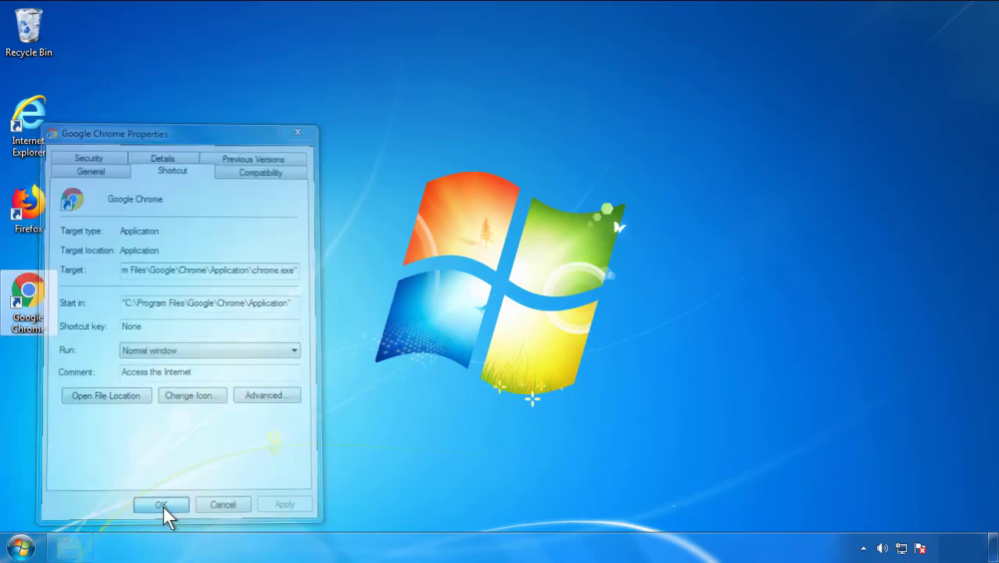
- Close the Google Chrome shortcut properties (target chrome.exe) and bring up the Start menu
click(22, 547)
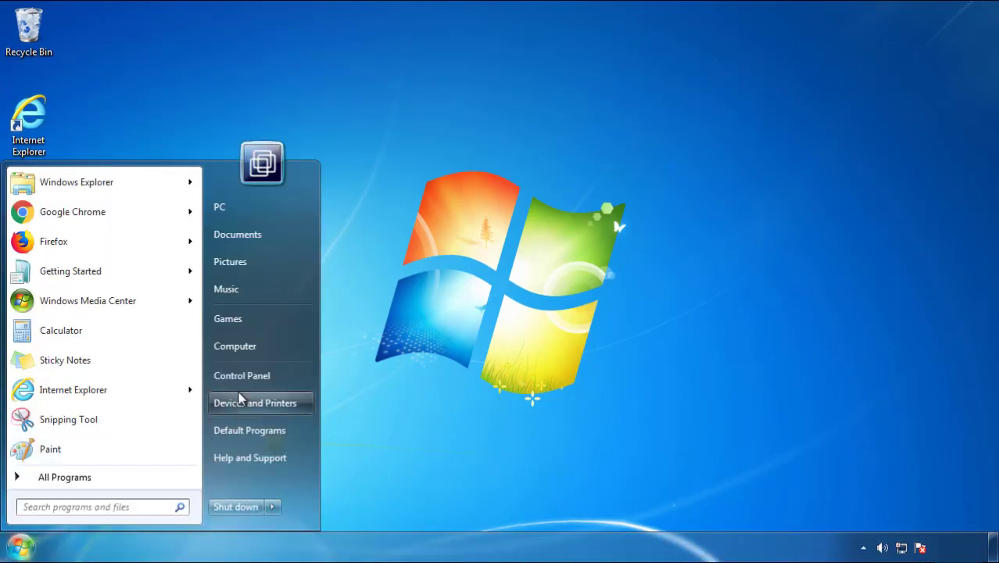
- Open Control Panel's installed programs list sorted by Installed On, newest first
click(250, 365)
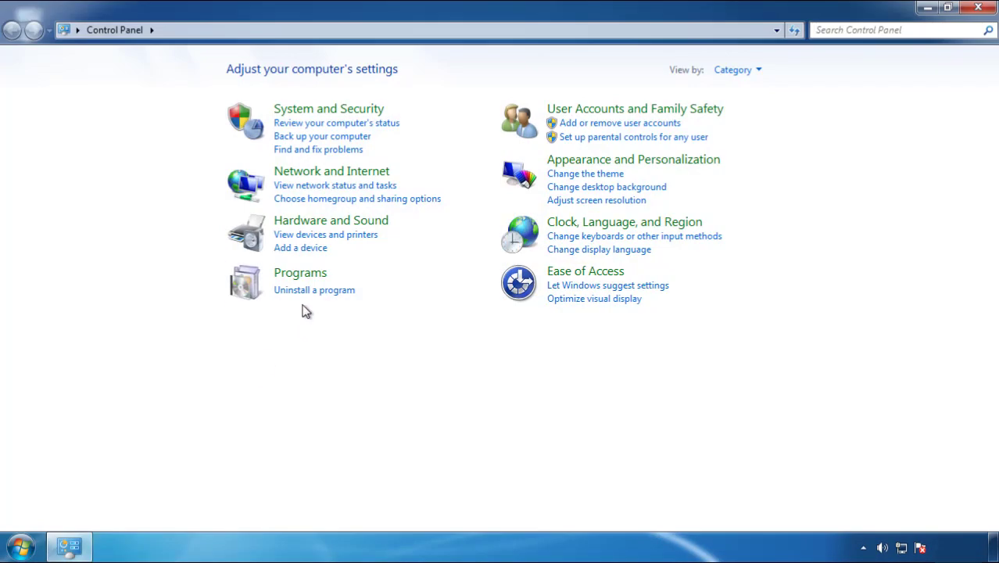
click(311, 291)
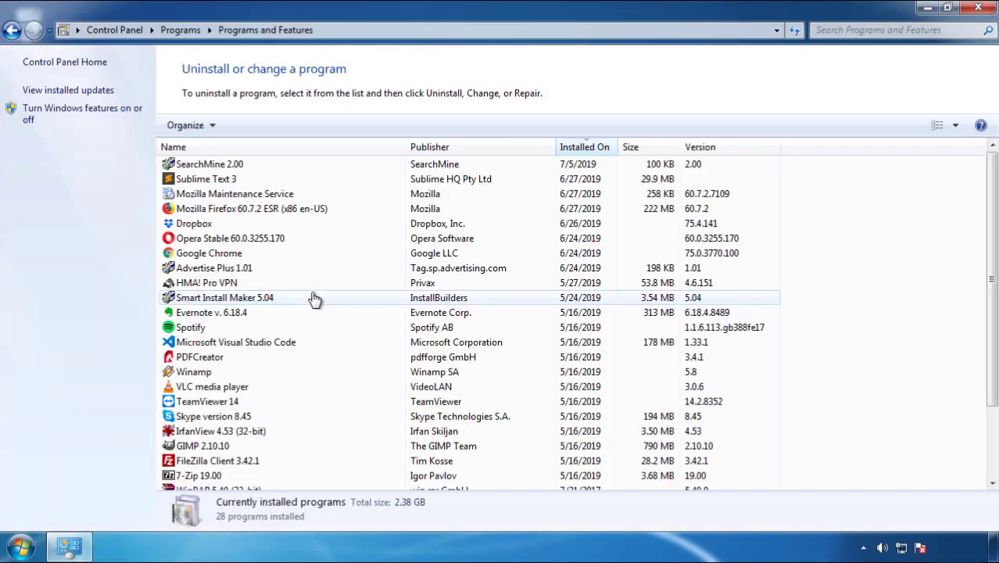
click(586, 148)
click(581, 149)
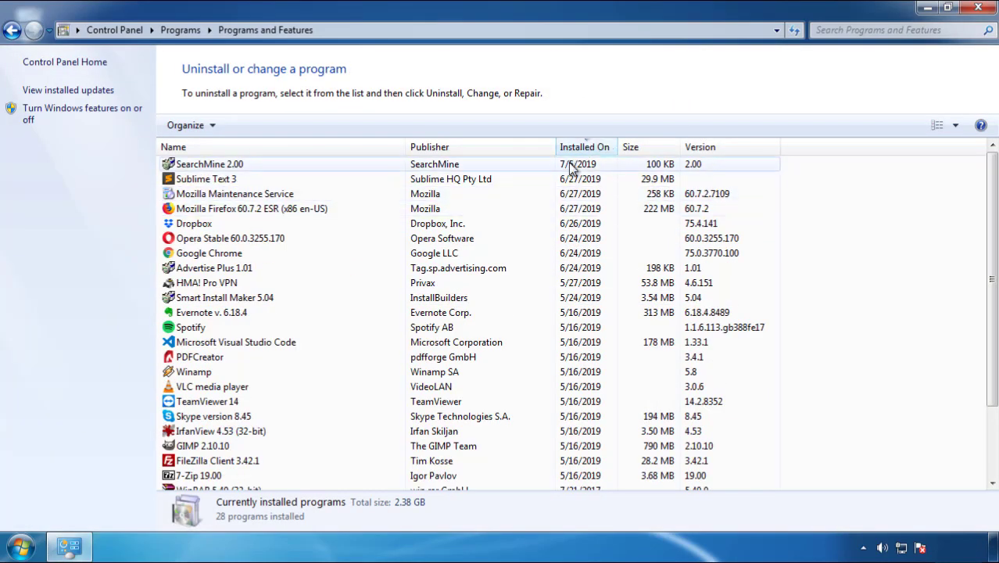
- Uninstall SearchMine 2.00, finish the wizard, and close Programs and Features
click(210, 166)
click(249, 126)
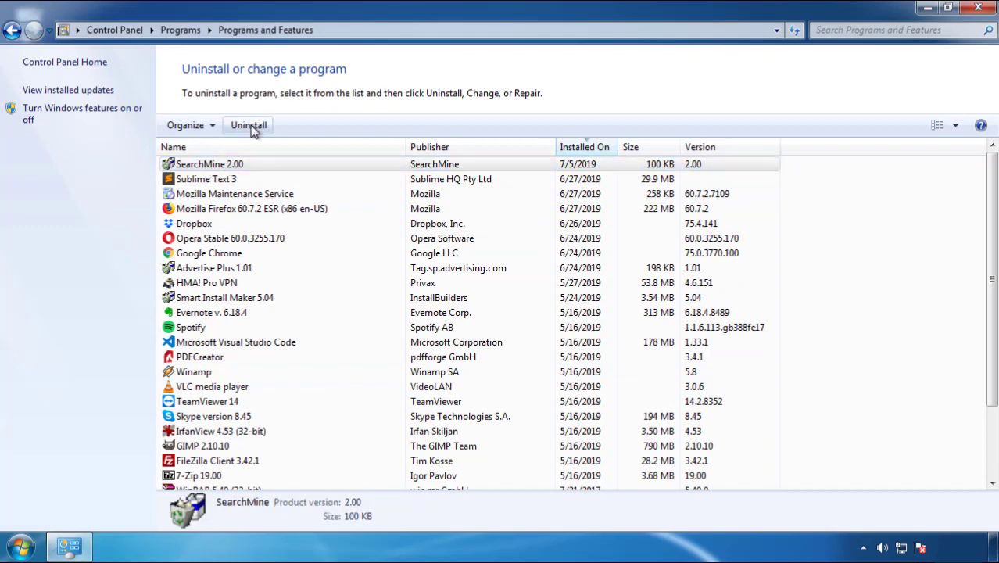
click(585, 415)
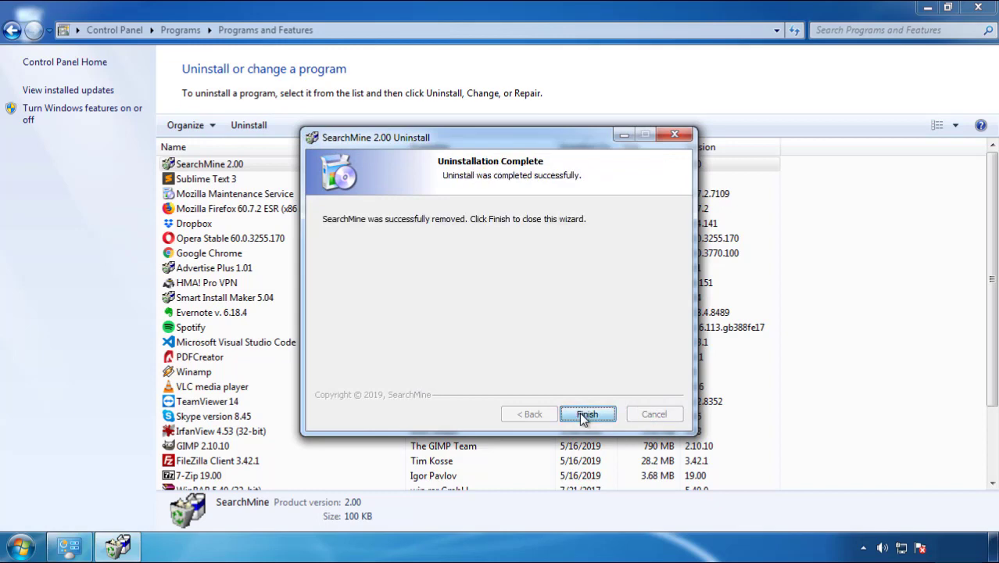
click(579, 411)
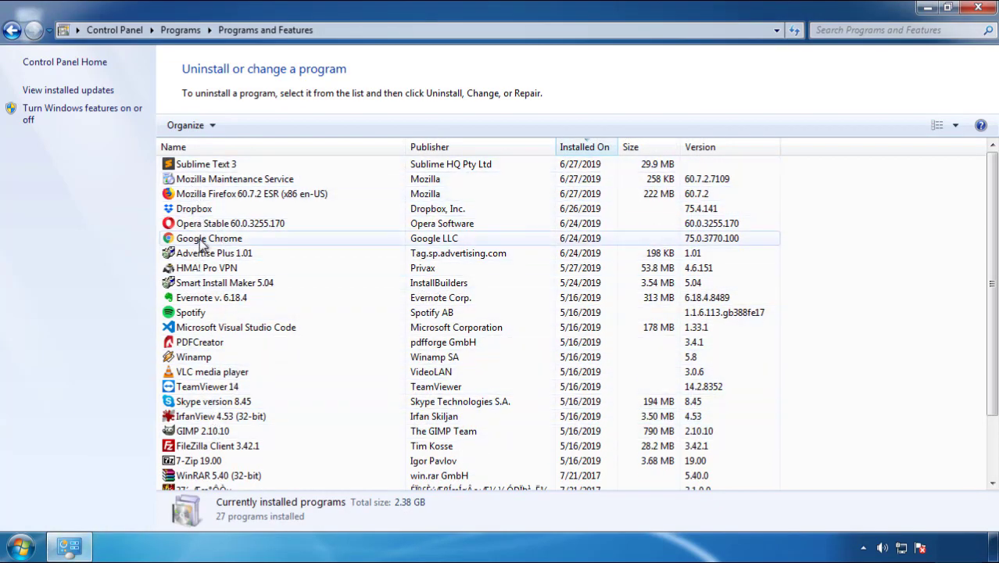
click(979, 9)
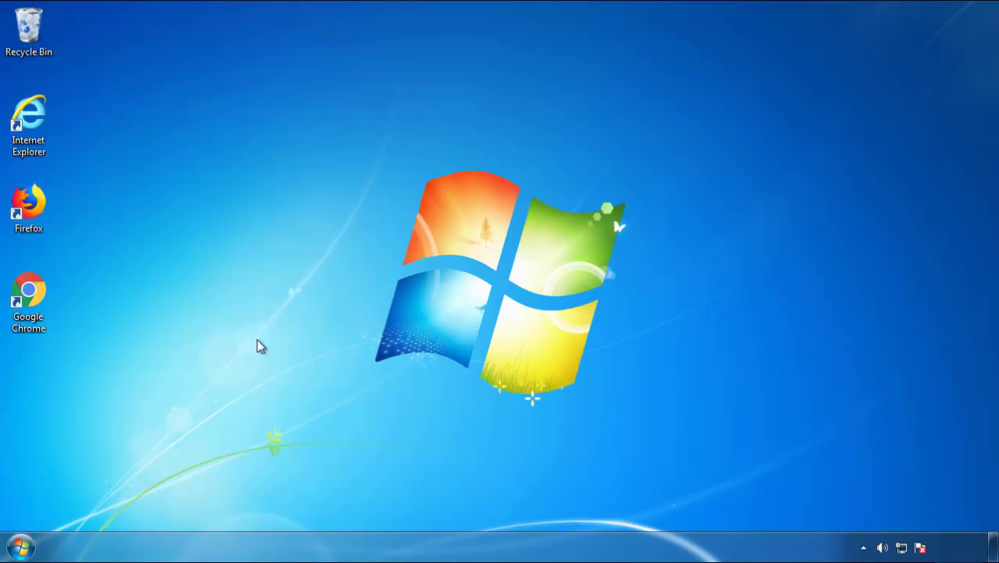
- Restart Windows and boot into Safe Mode from the Advanced Boot Options menu
click(17, 551)
click(271, 507)
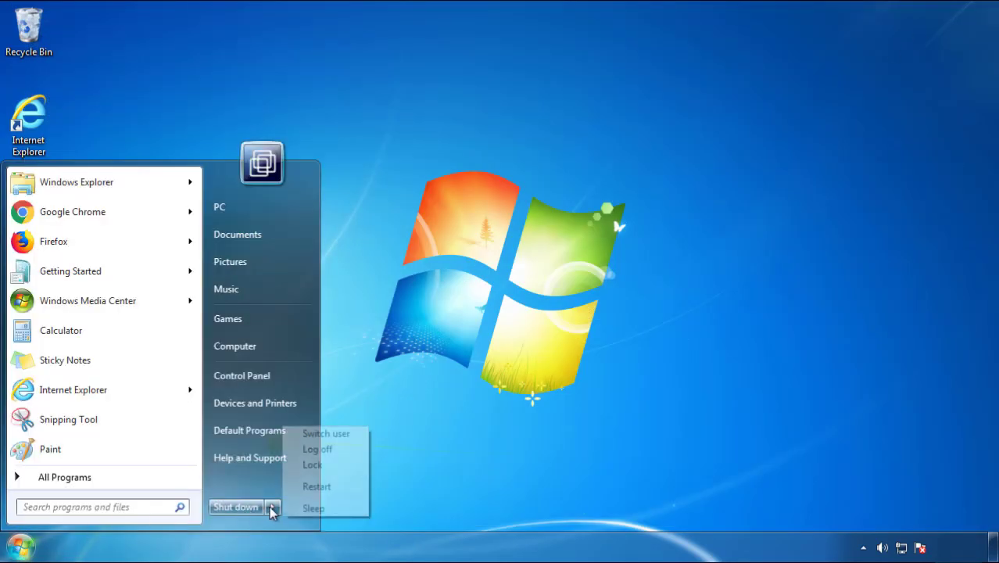
click(522, 428)
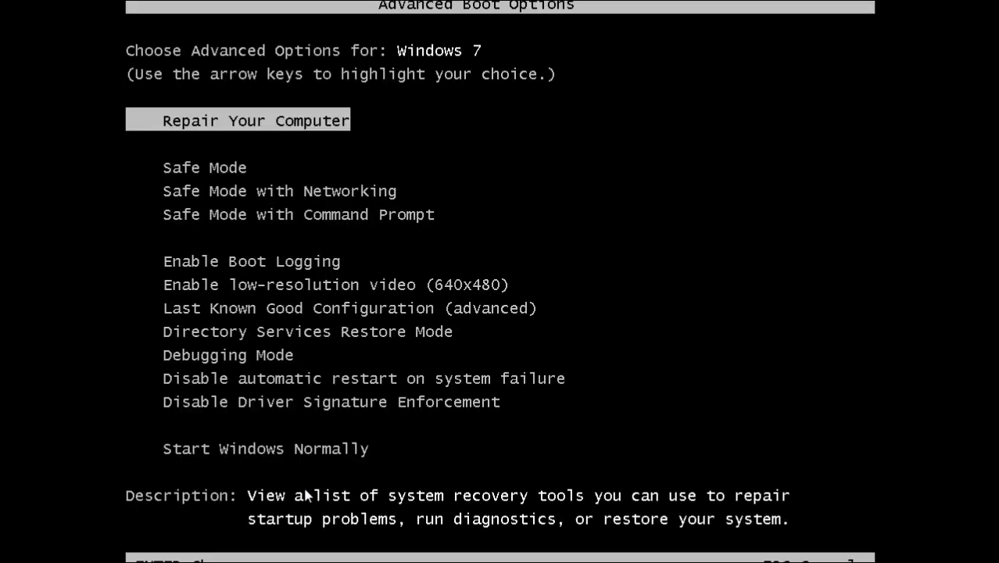
key(Down)
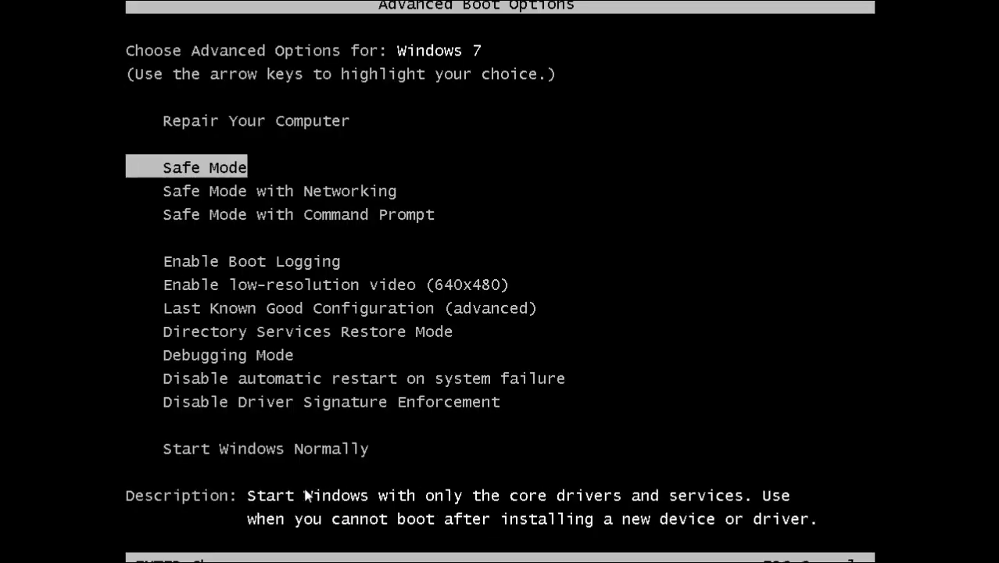
key(Return)
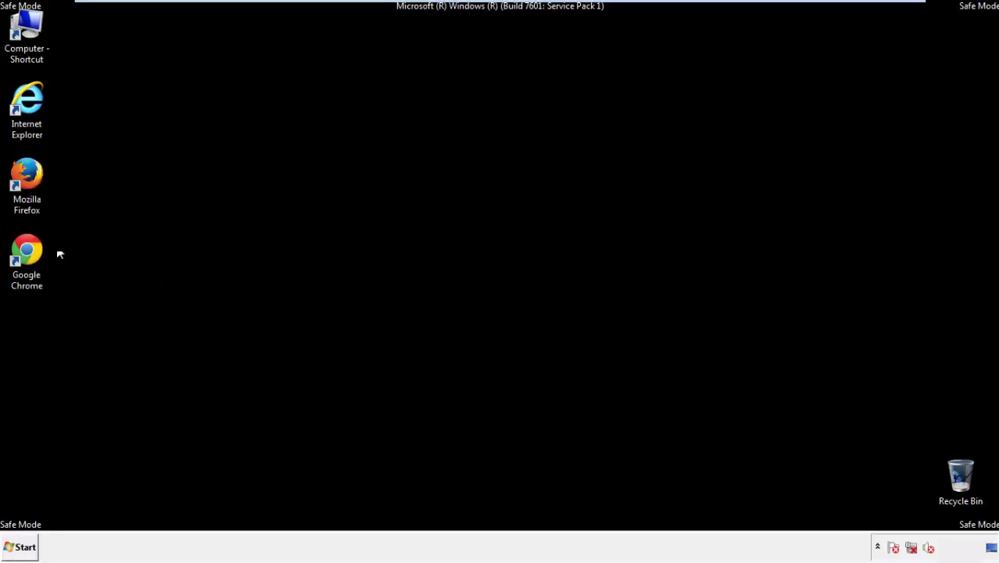
- Launch Firefox, decline the default-browser prompt, and toggle the menu bar off and back on
double_click(35, 181)
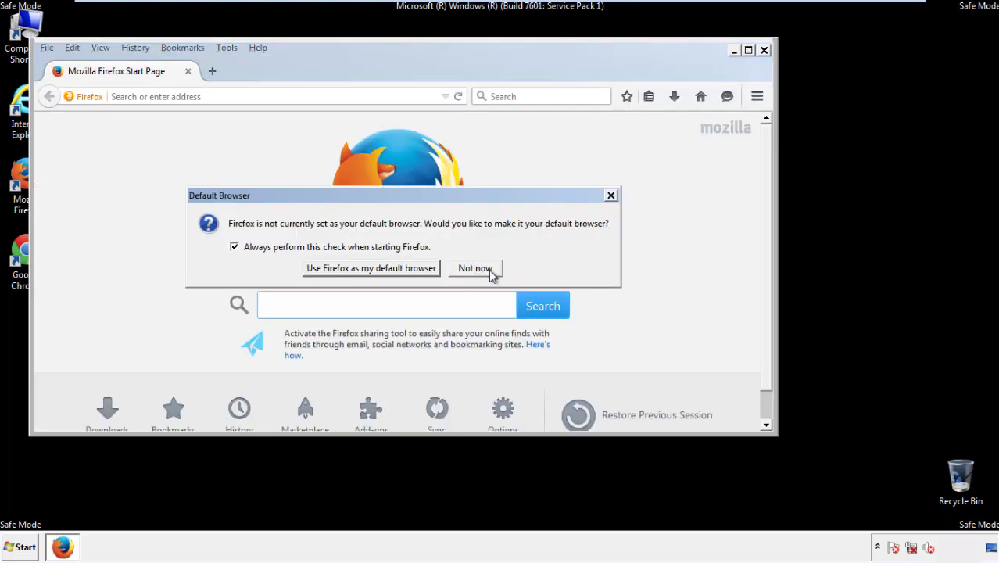
click(488, 268)
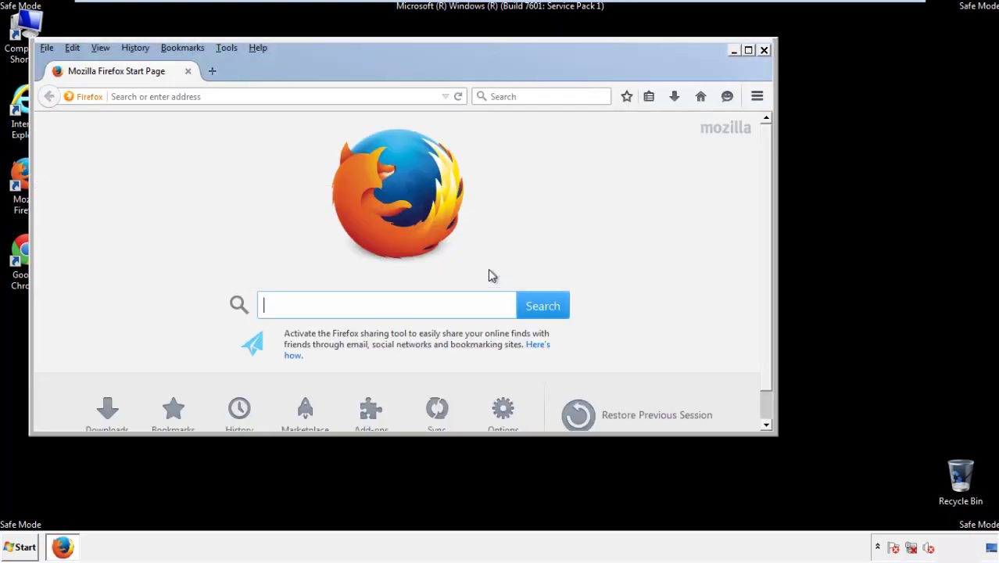
right_click(307, 69)
click(336, 119)
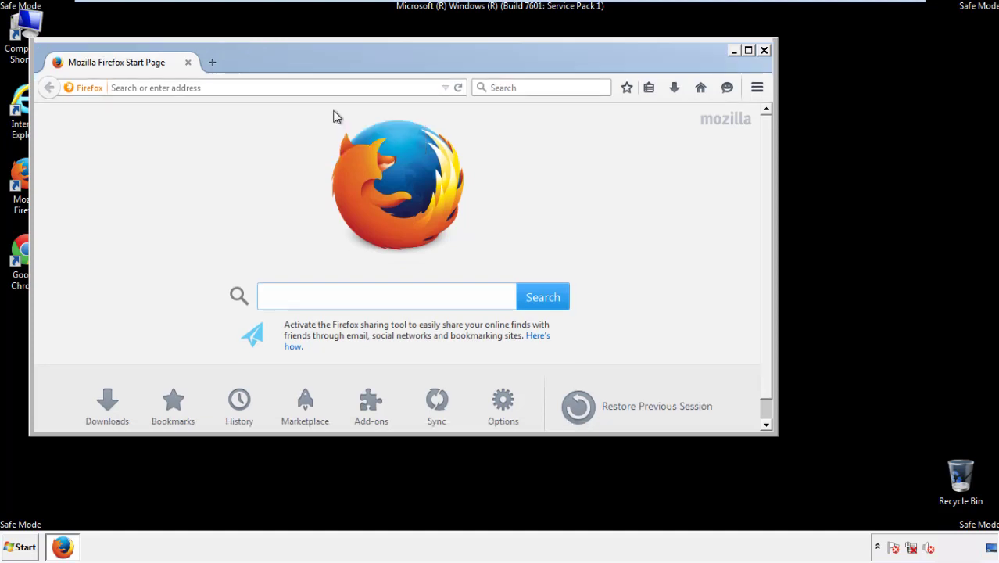
right_click(313, 63)
click(328, 120)
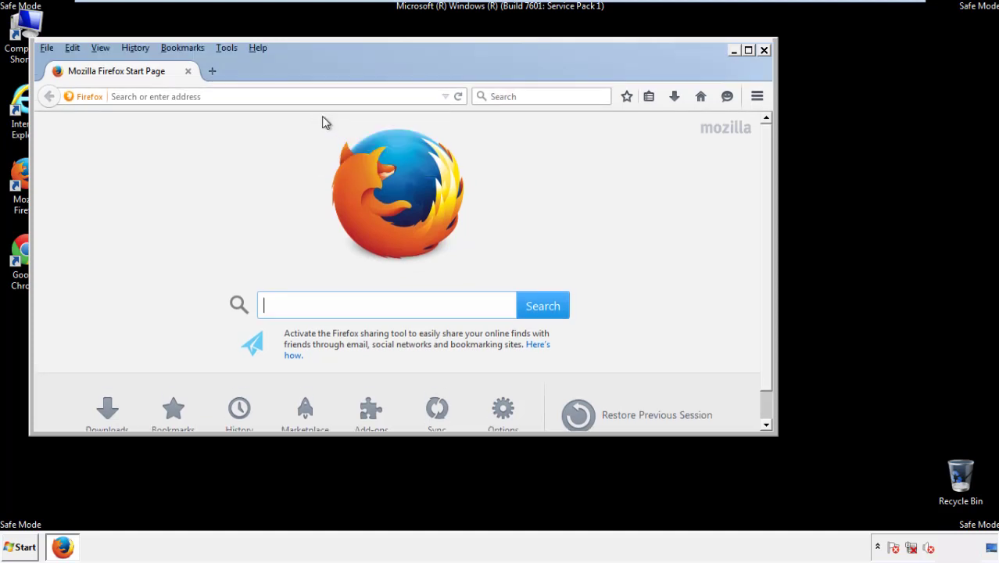
- Clear recent history for Everything, including Offline Website Data and Site Preferences
click(135, 48)
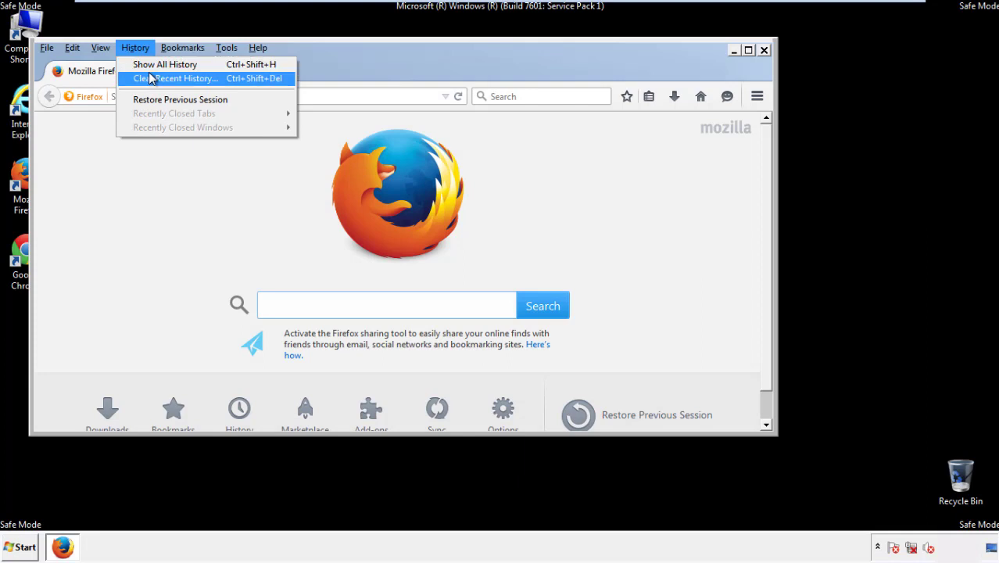
click(151, 79)
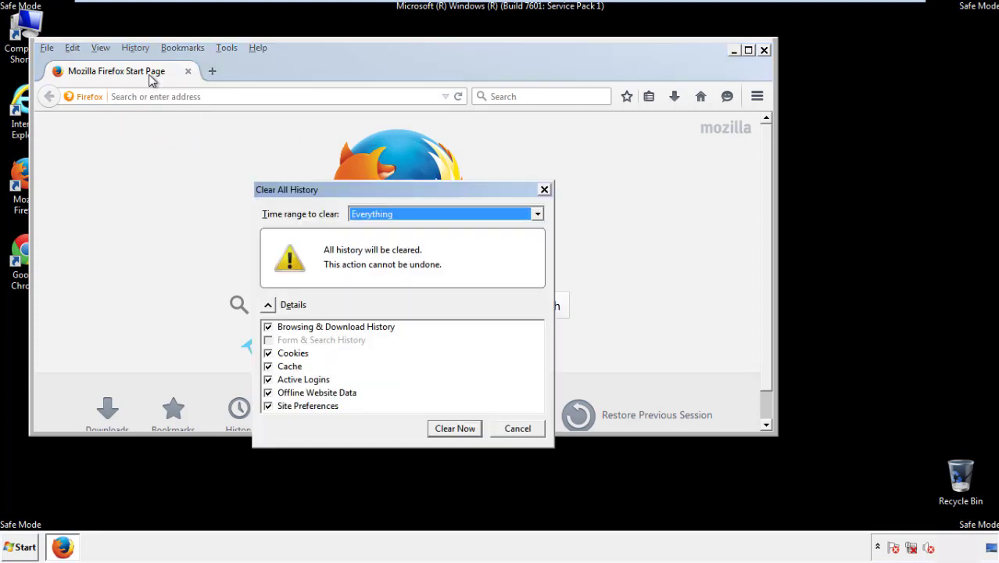
click(368, 215)
click(373, 293)
click(269, 393)
click(268, 392)
click(268, 405)
click(268, 406)
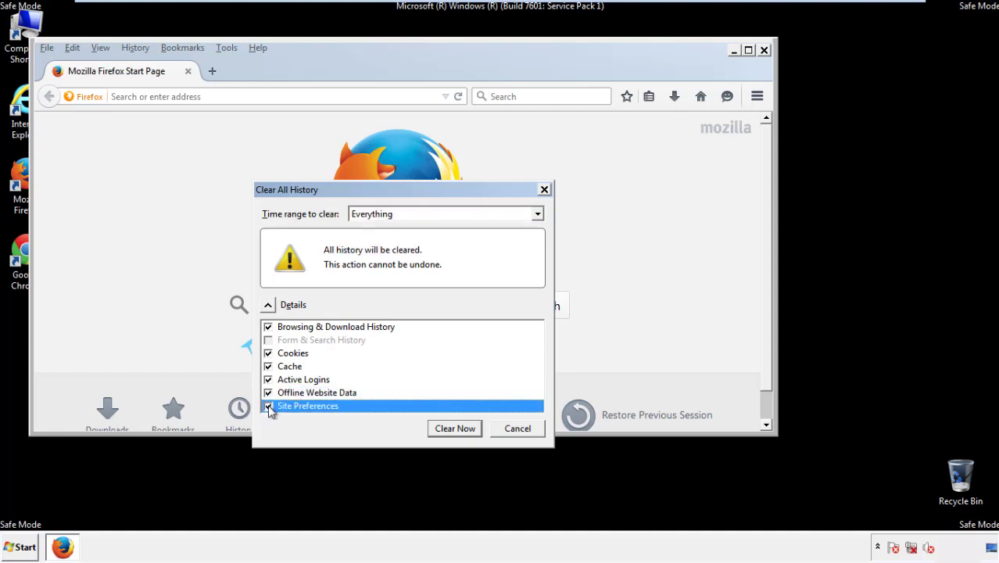
click(453, 428)
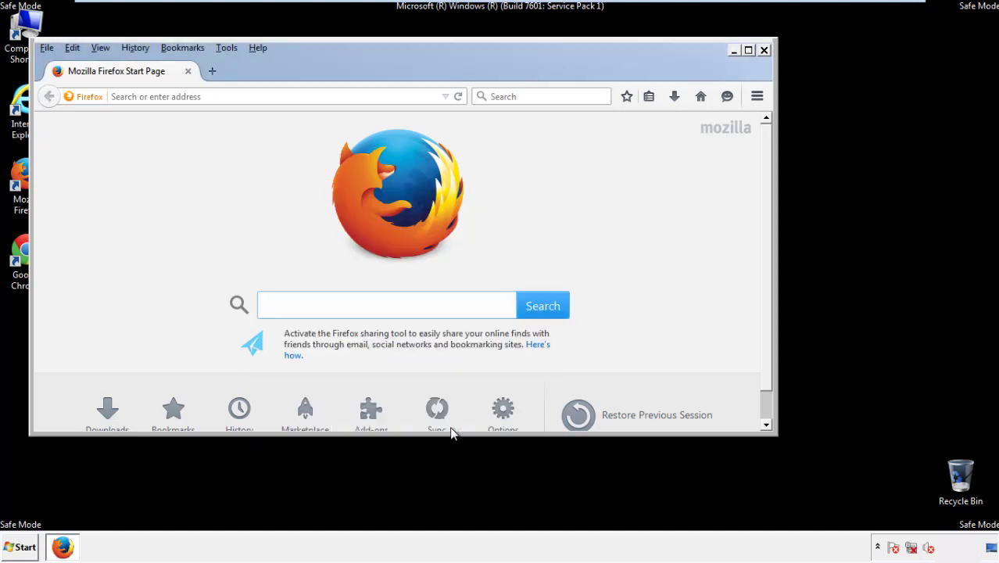
- Refresh Firefox to defaults from Troubleshooting Information and decline the default-browser prompt
click(257, 48)
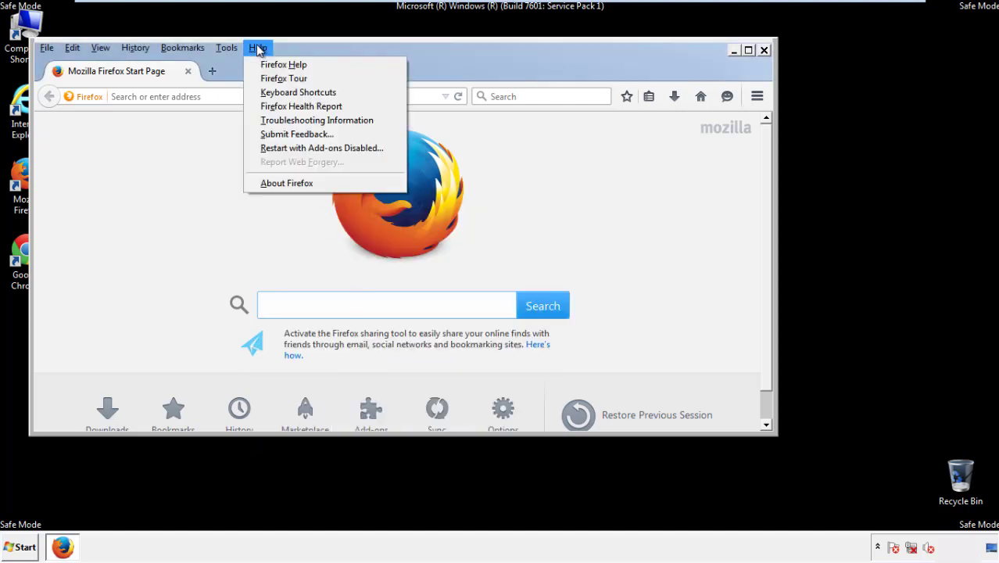
click(289, 120)
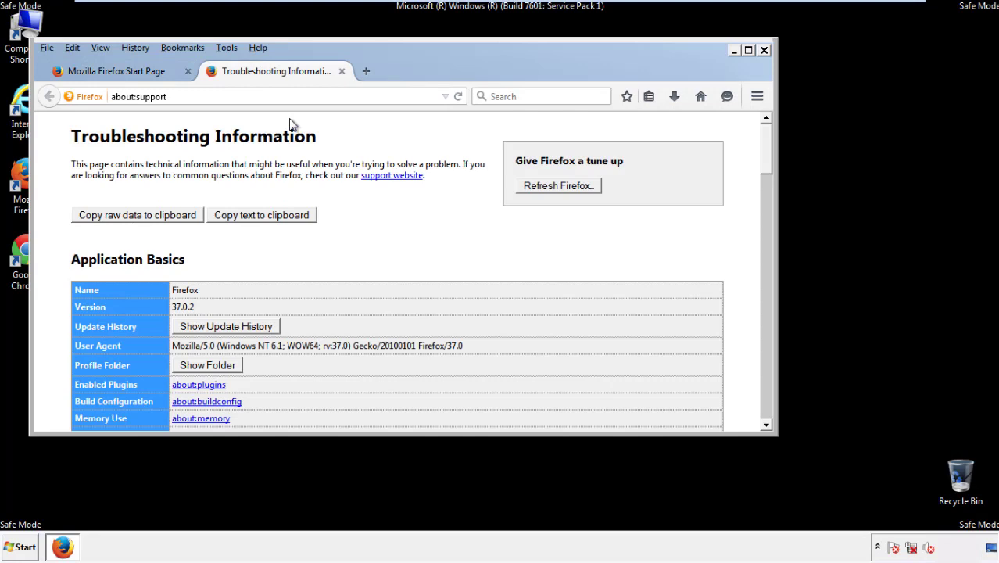
click(579, 189)
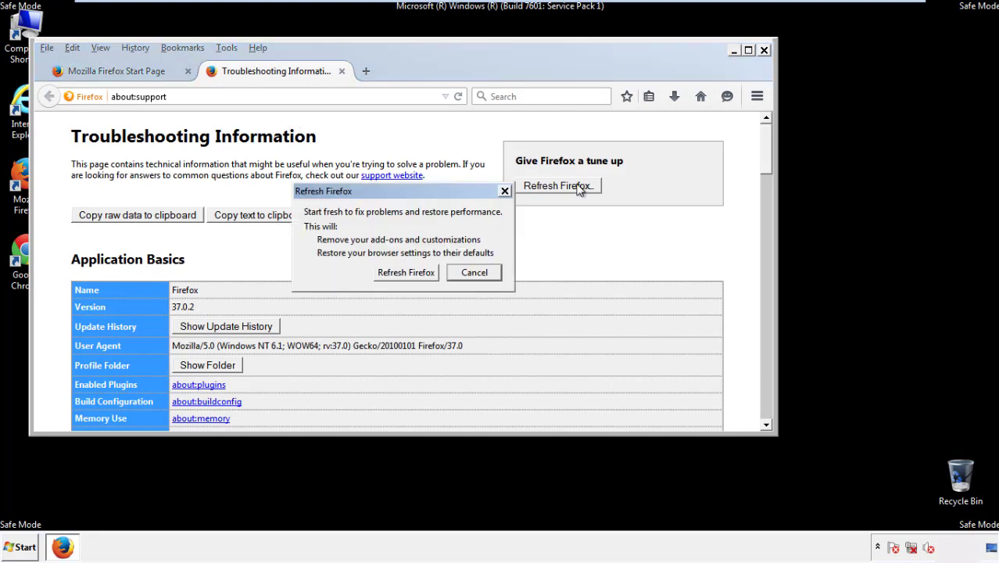
click(406, 272)
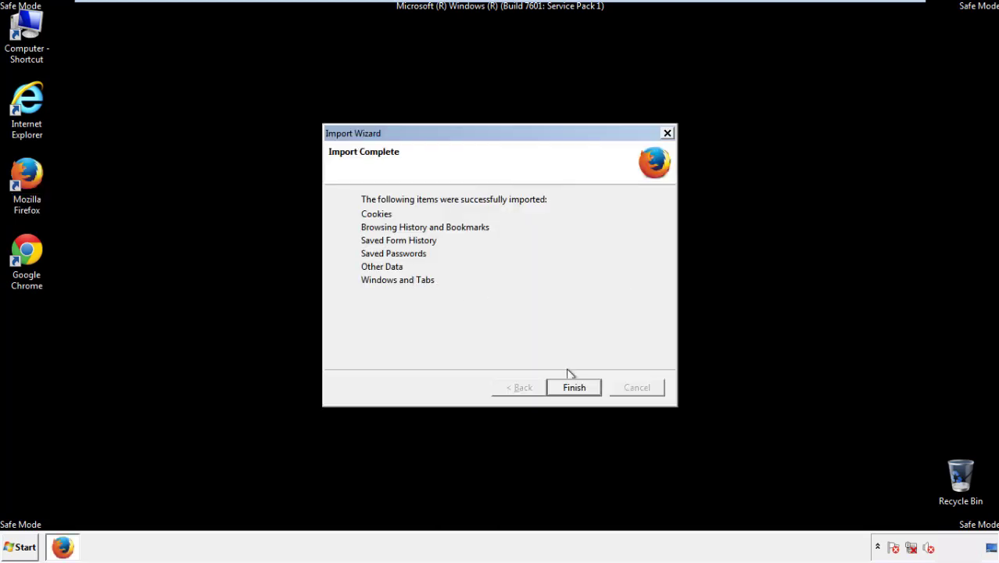
click(574, 389)
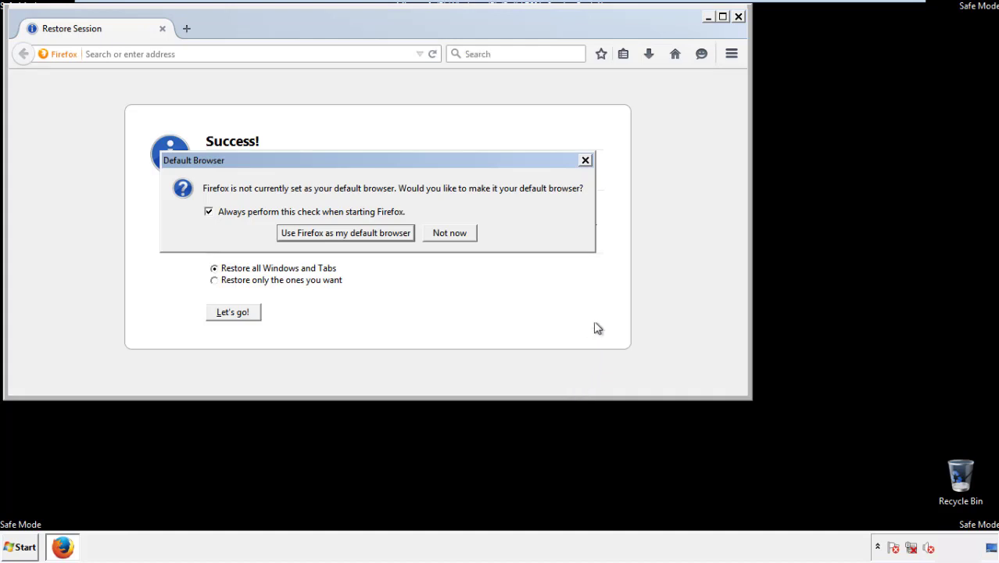
click(451, 234)
- Close Firefox and launch Google Chrome from its desktop shortcut
click(738, 17)
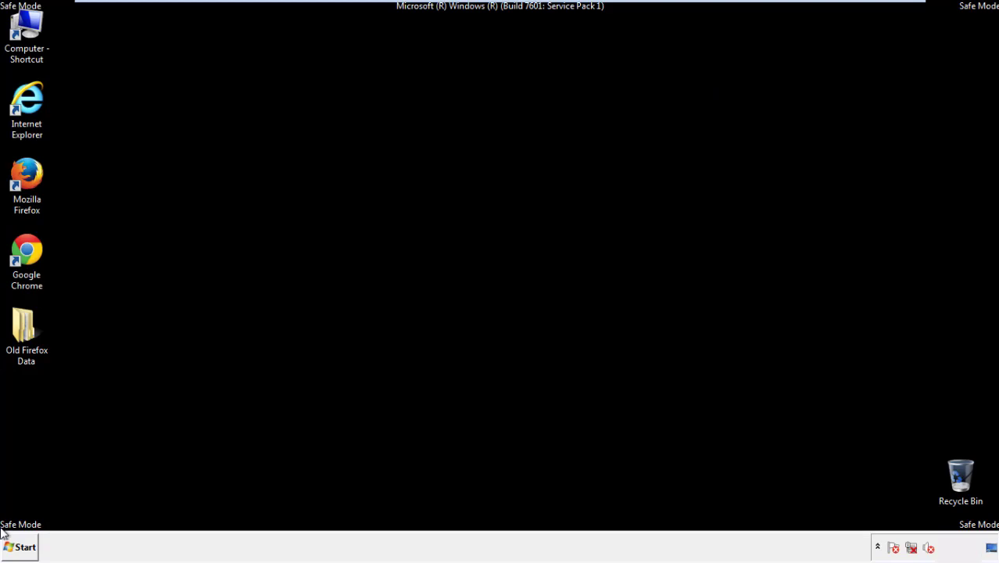
click(23, 248)
double_click(24, 248)
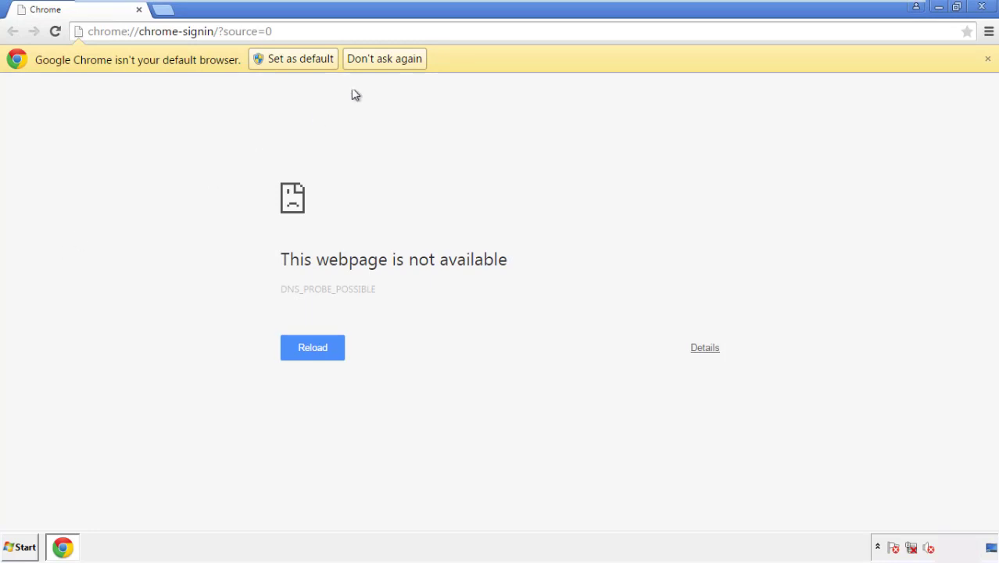
- Stop Chrome's default-browser prompt and go to the History page in Settings
click(385, 59)
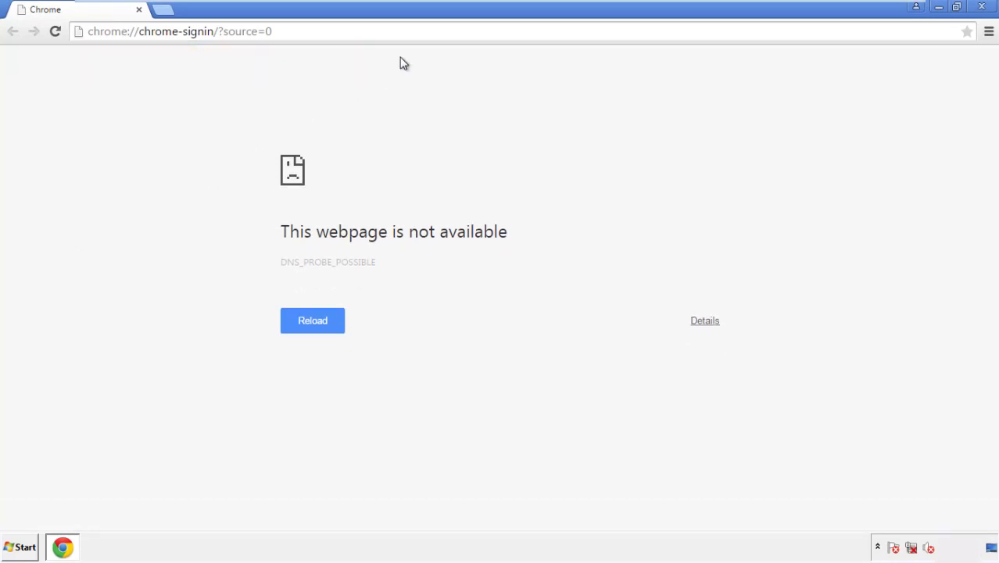
click(989, 33)
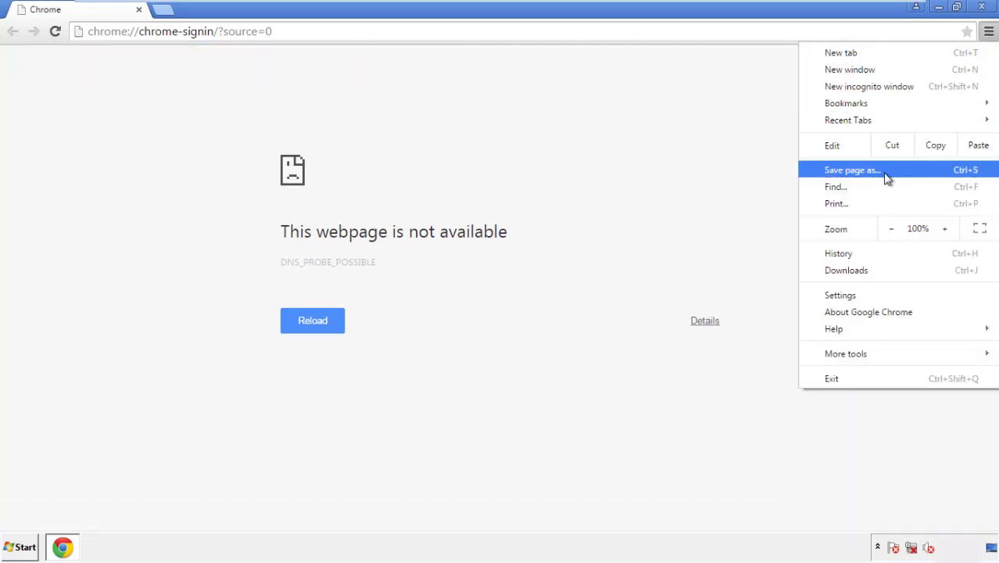
click(843, 295)
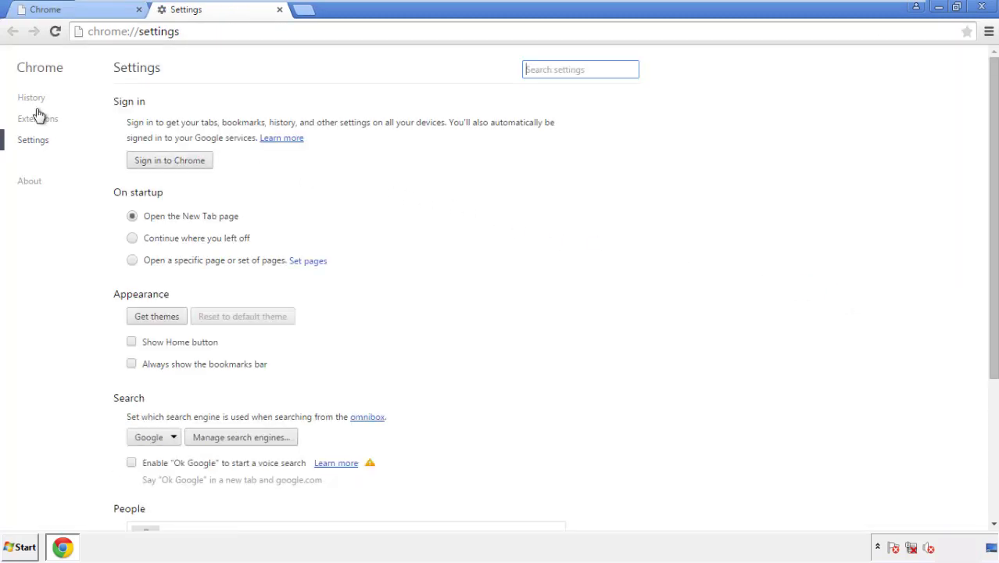
click(36, 99)
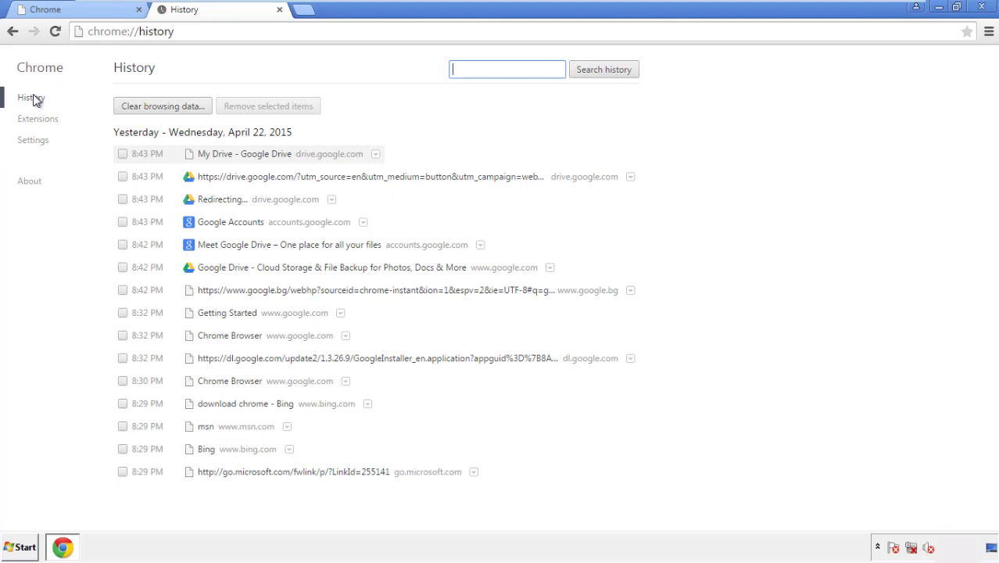
- Clear browsing data from the beginning of time, including autofill form data
click(150, 109)
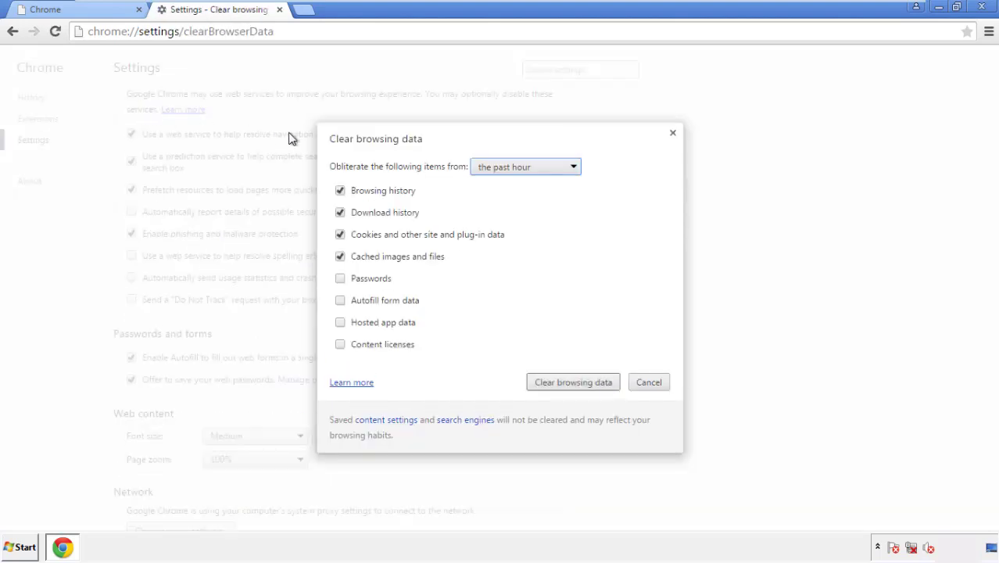
click(502, 169)
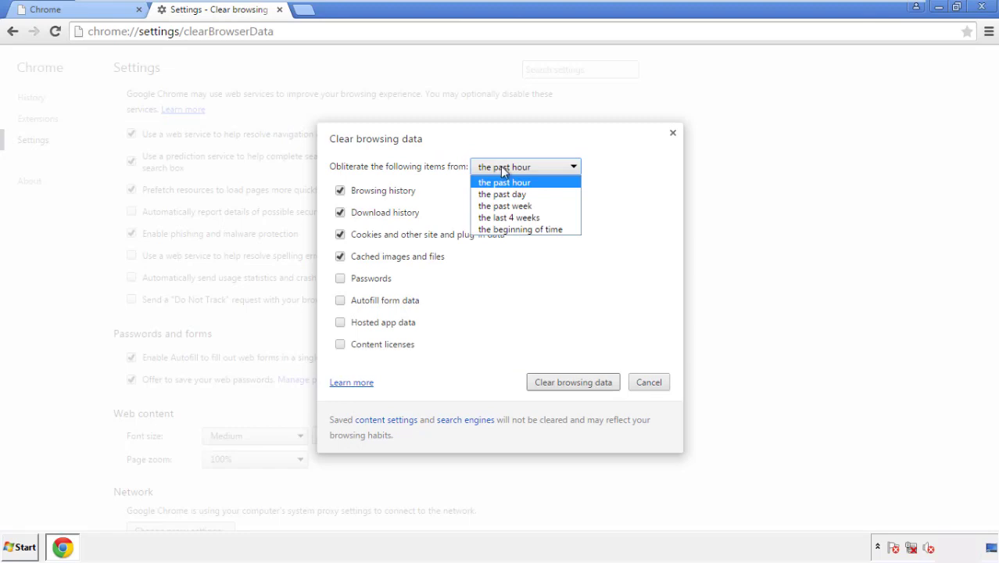
click(500, 230)
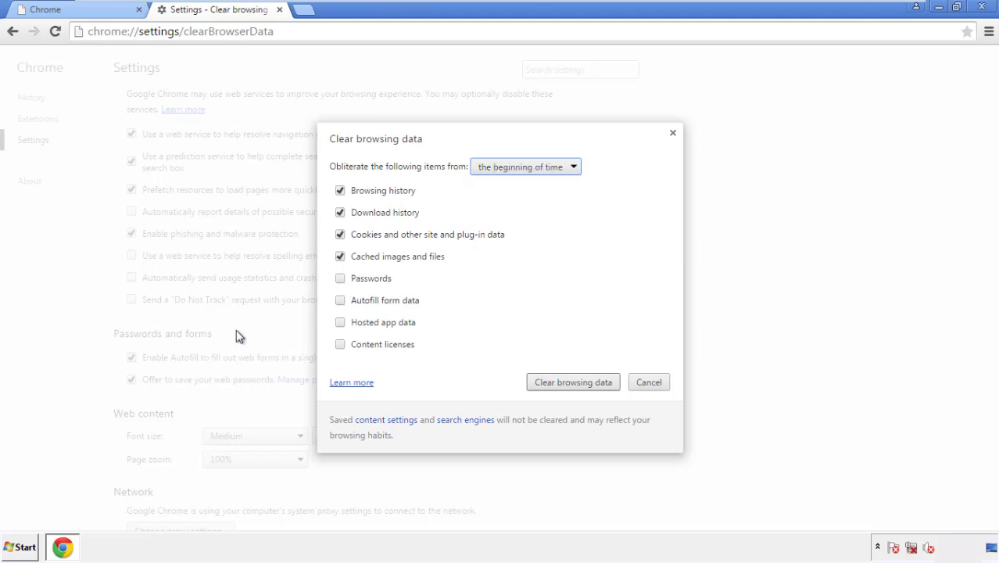
click(341, 303)
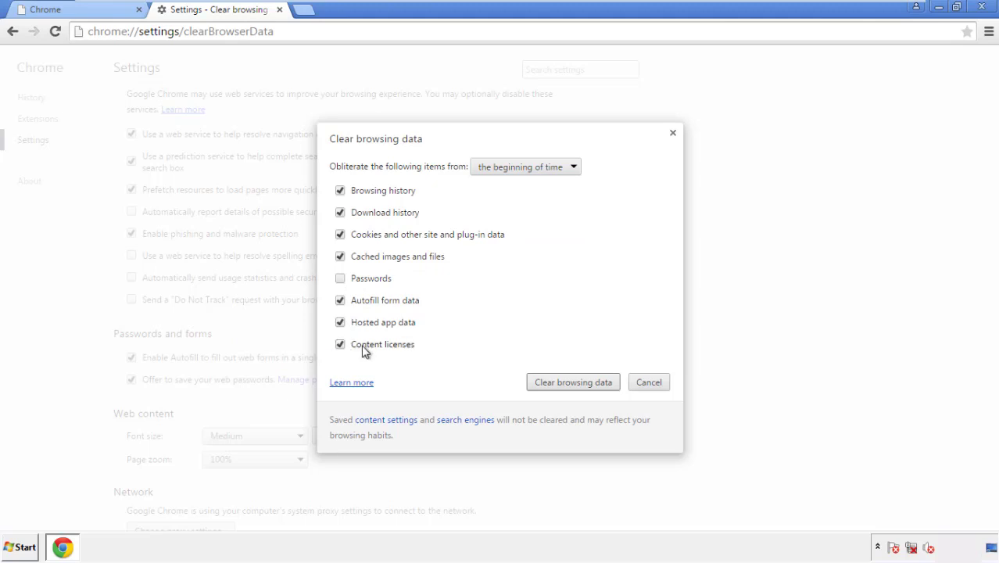
click(561, 385)
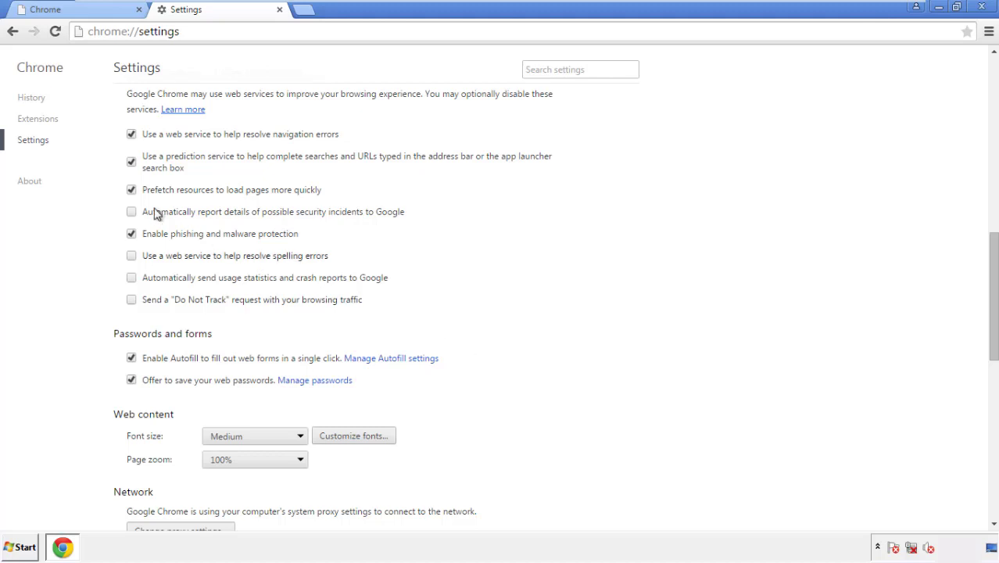
- Reset Chrome's settings to their original defaults and close Chrome
drag(992, 248, 990, 420)
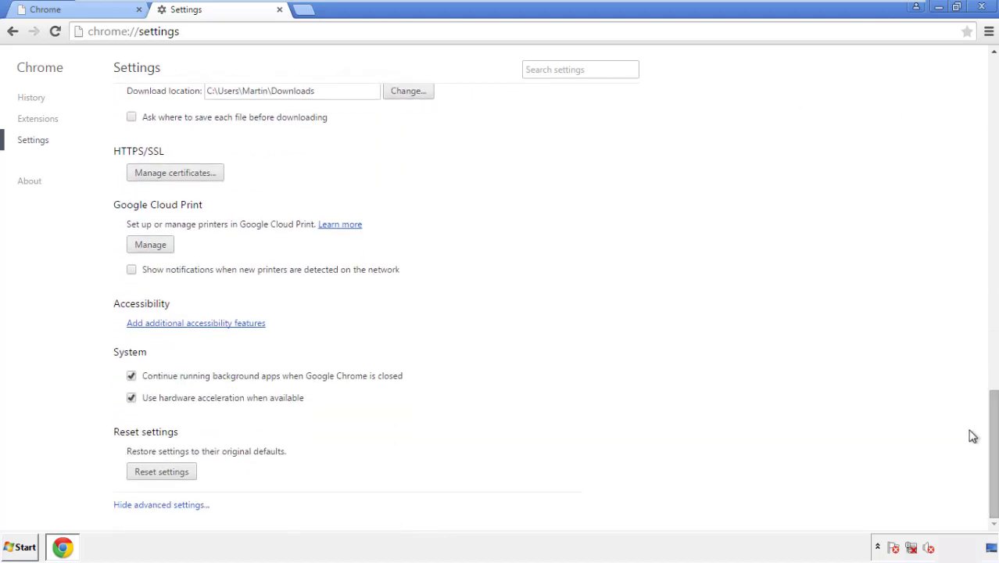
click(187, 474)
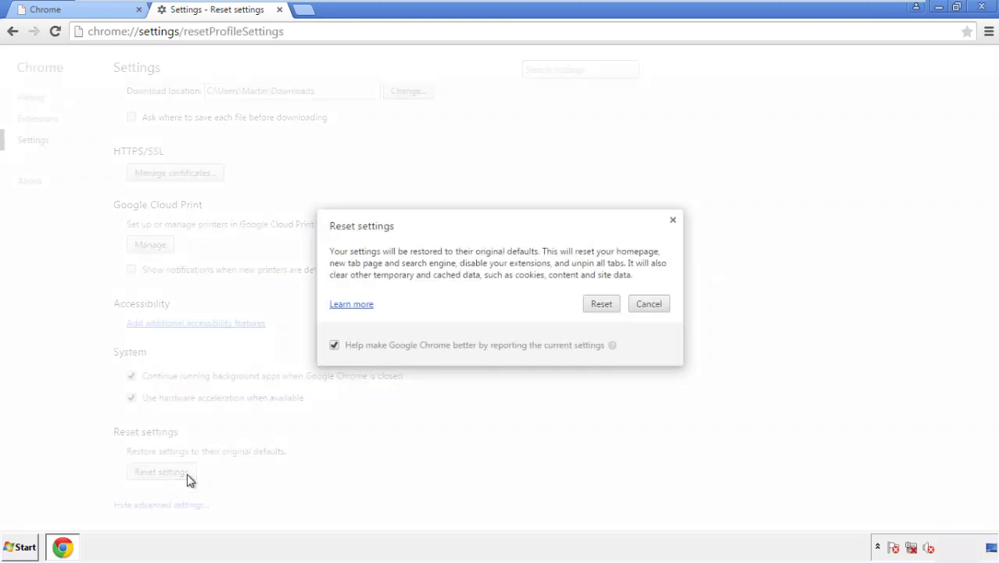
click(601, 305)
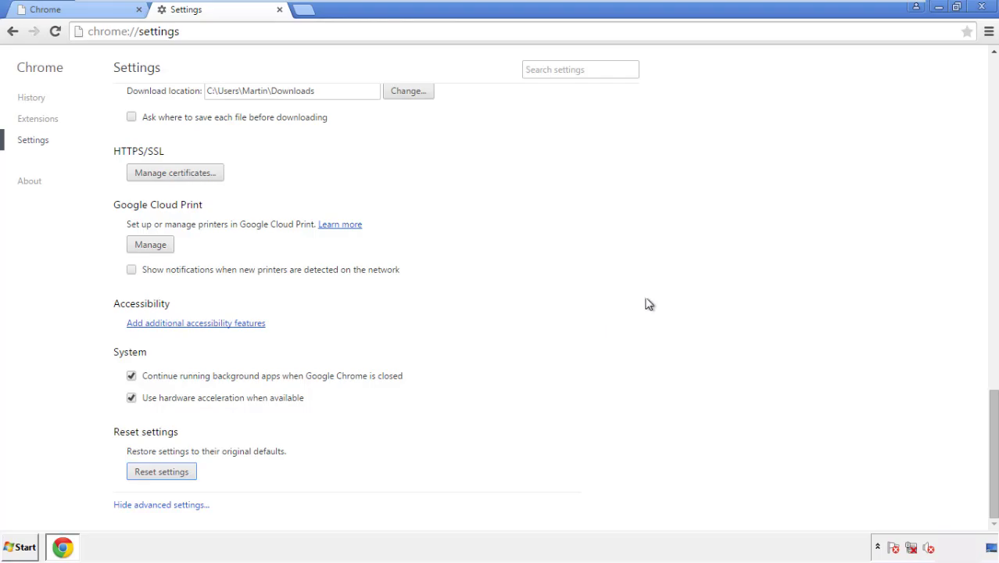
click(981, 7)
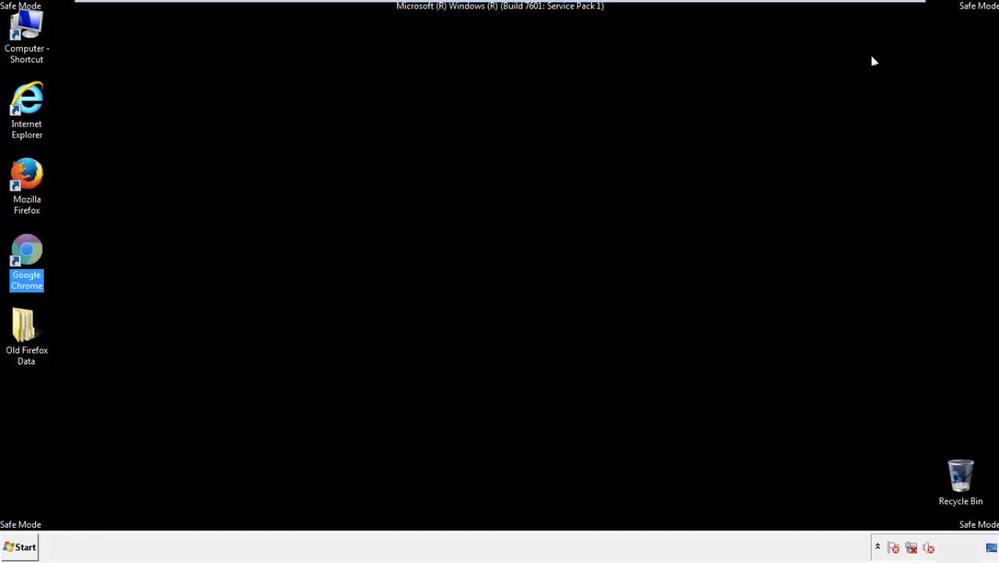
- Launch Firefox, remove Search Mine from the Add-ons Manager, and close Firefox
click(538, 251)
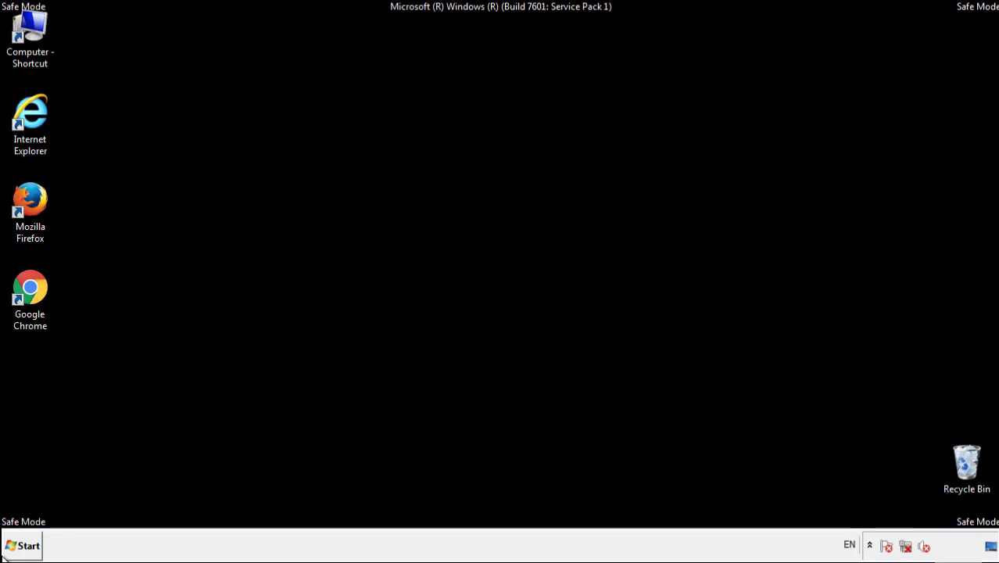
double_click(39, 195)
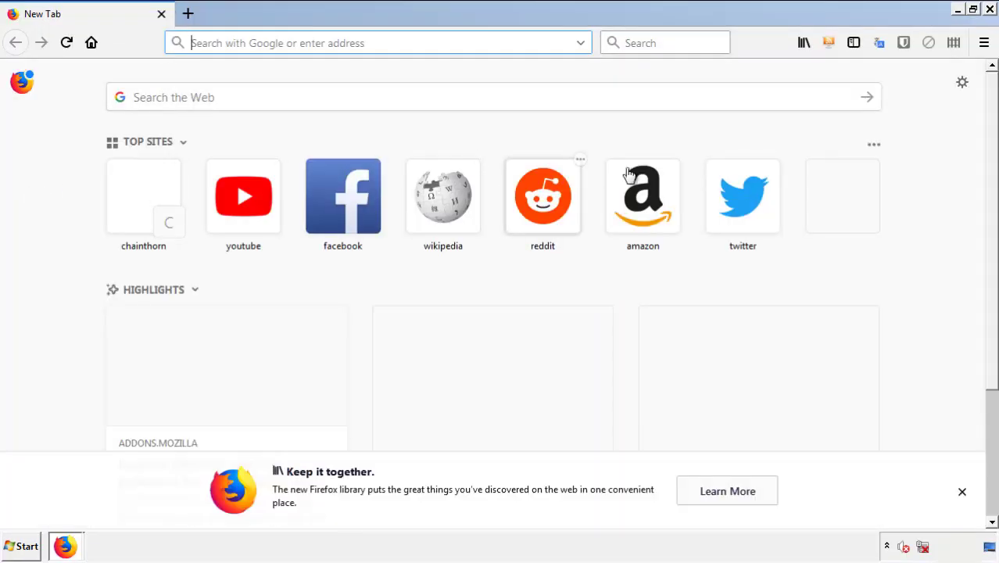
click(984, 42)
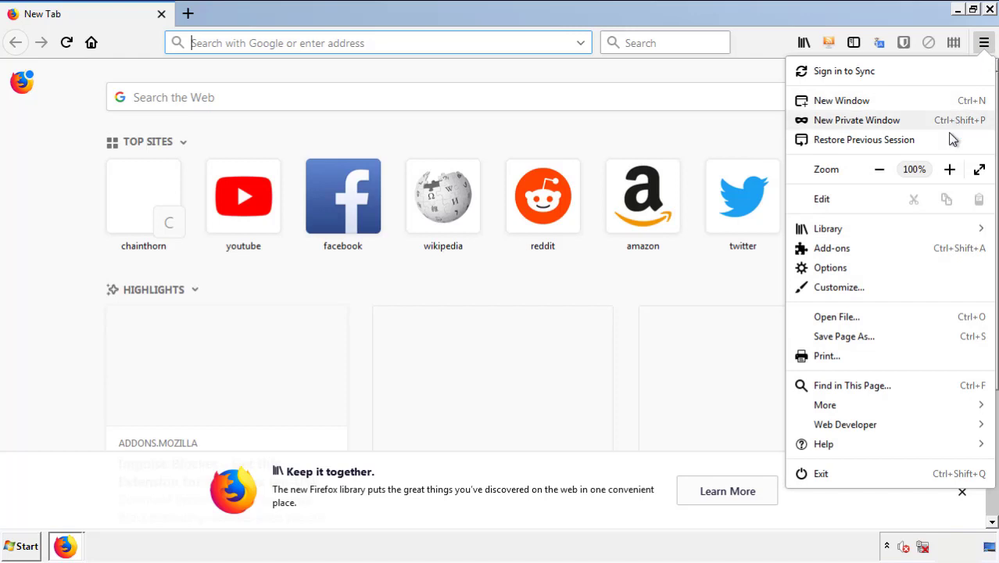
click(832, 248)
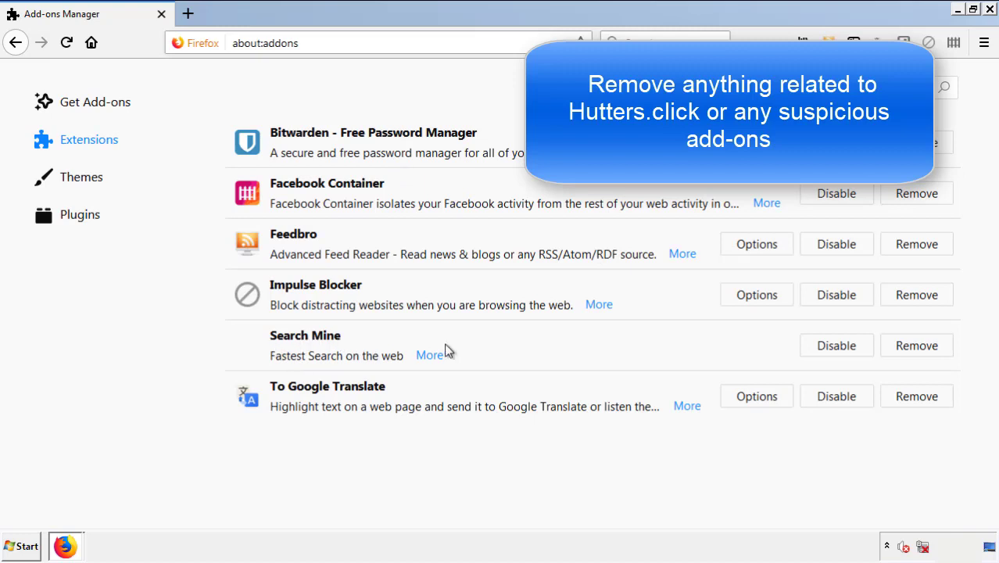
click(914, 348)
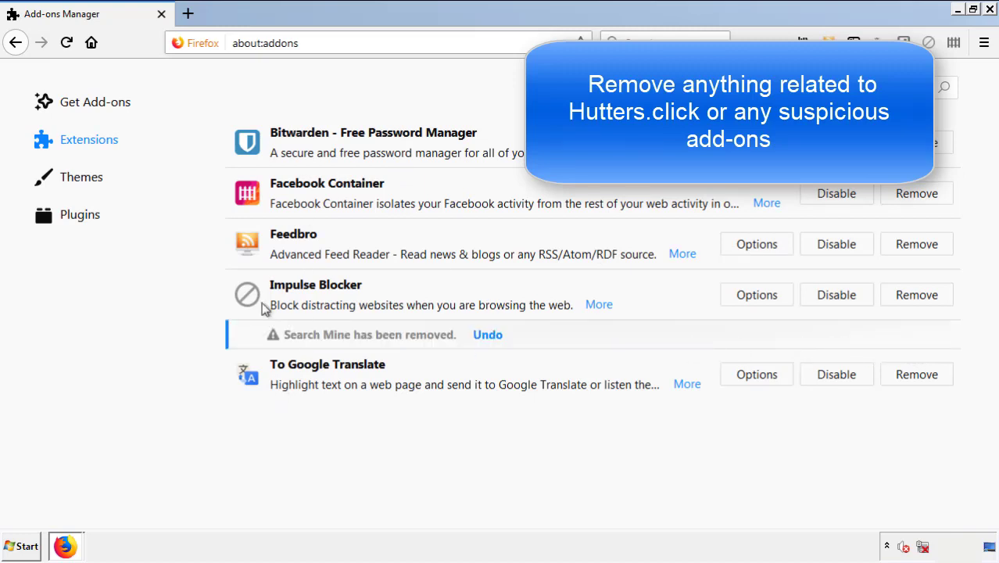
click(990, 10)
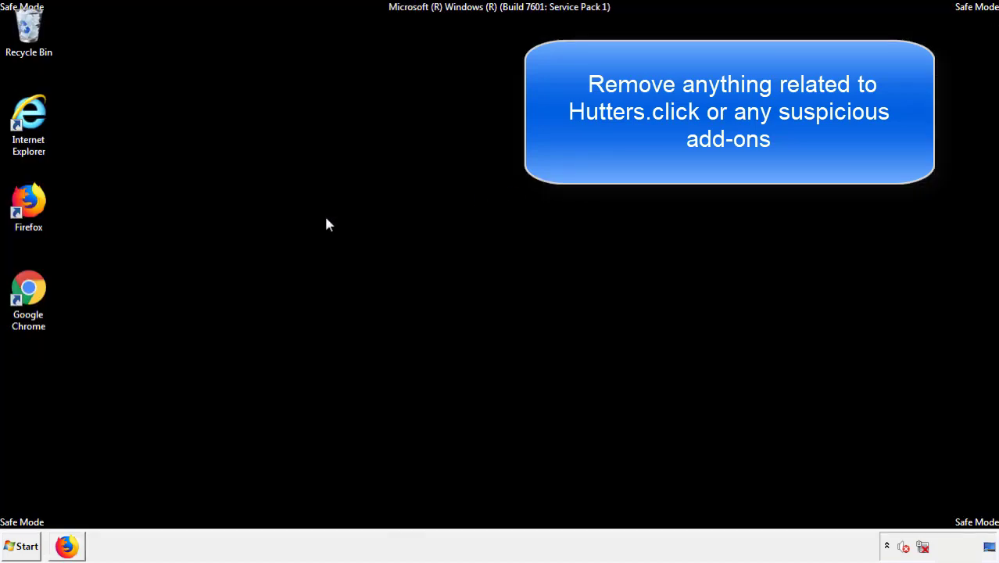
- Launch Chrome and open its Extensions page via More tools
double_click(28, 305)
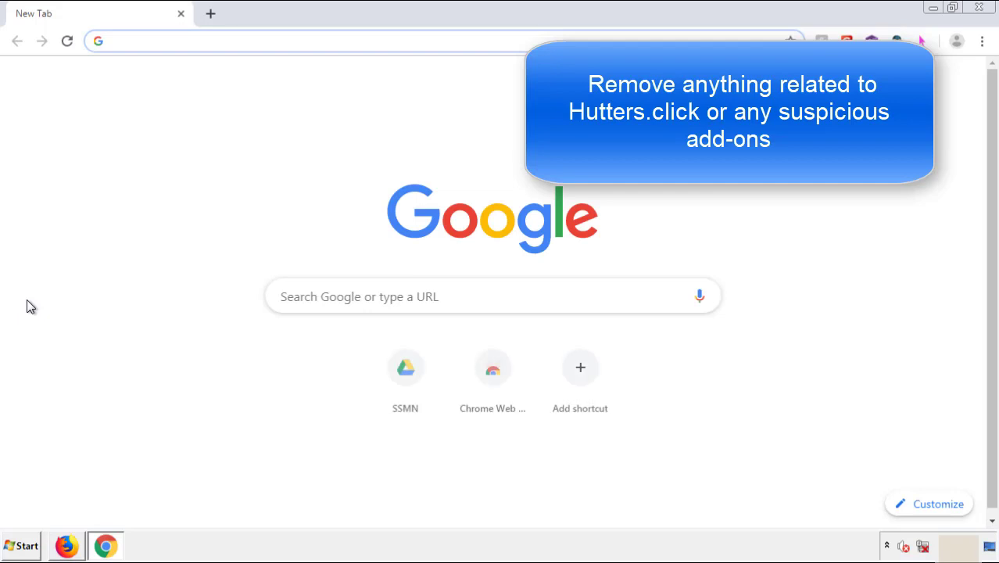
click(981, 41)
mouse_move(894, 273)
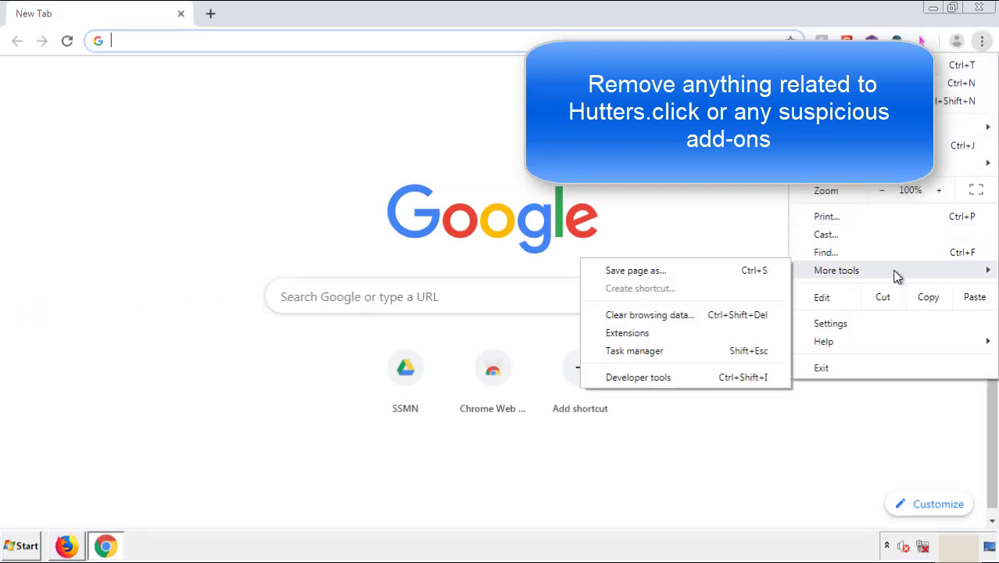
click(643, 332)
scroll(283, 261, down, 6)
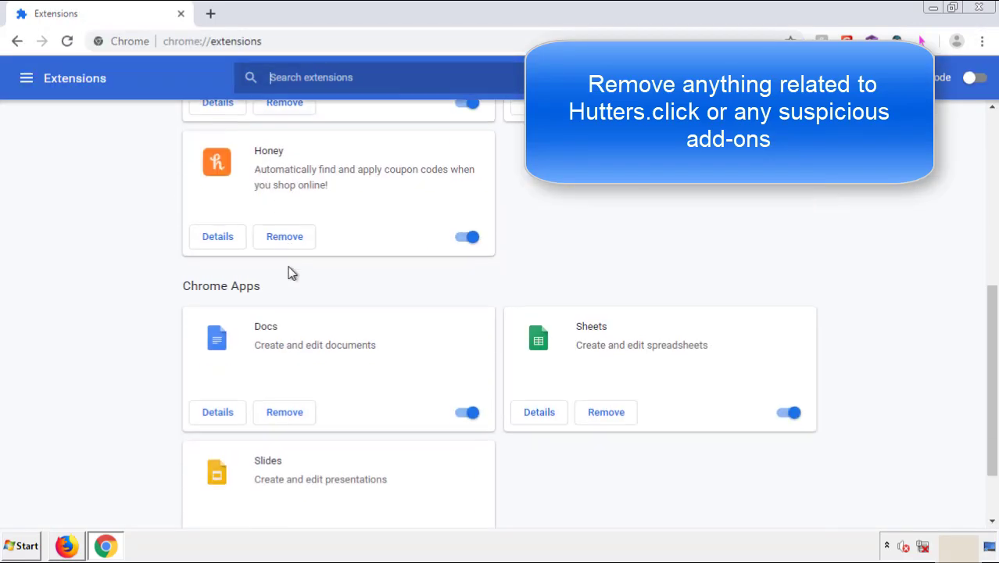
scroll(377, 285, up, 6)
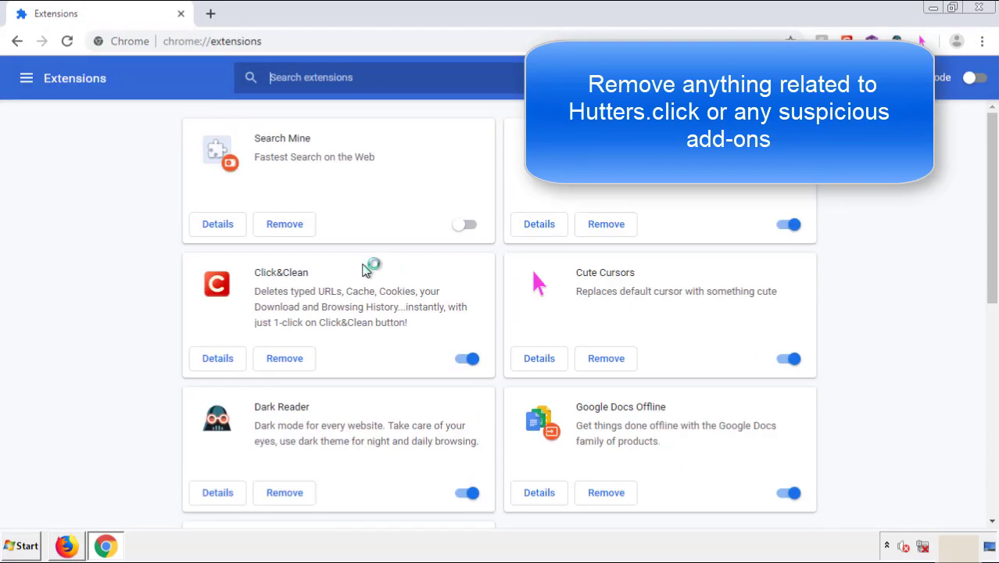
- Remove the Search Mine extension, close Chrome, and bring up the Start menu
click(282, 228)
key(Return)
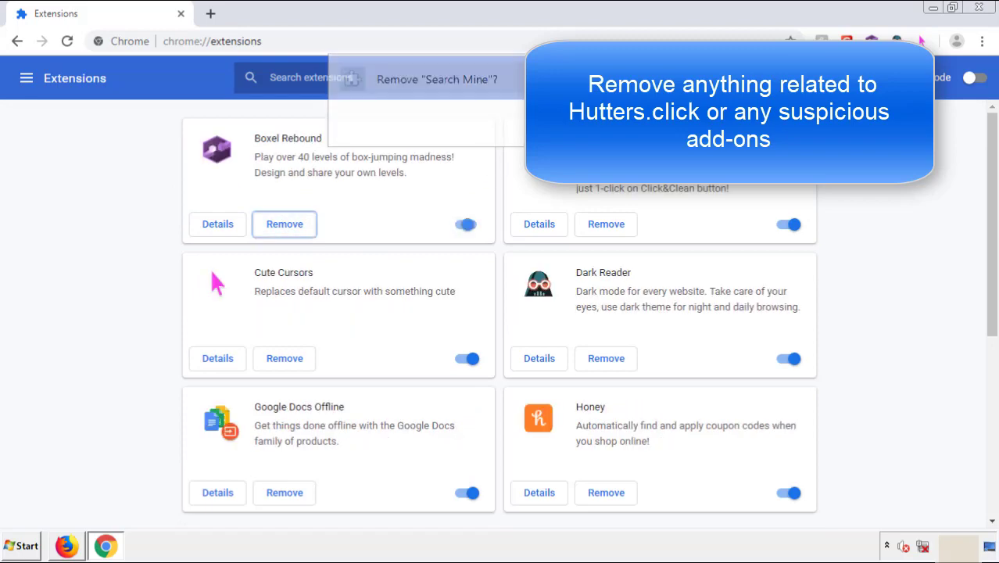
click(980, 8)
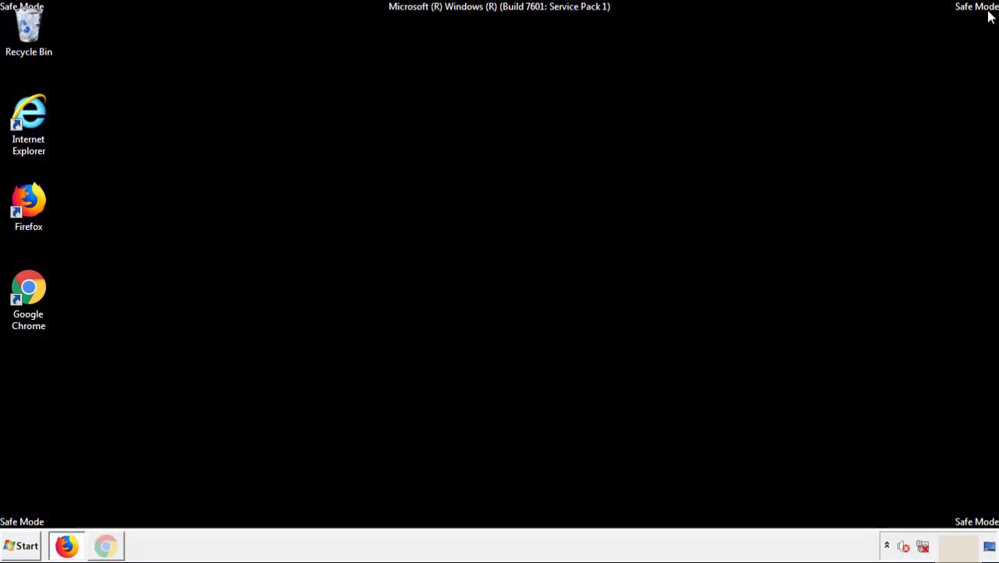
click(25, 547)
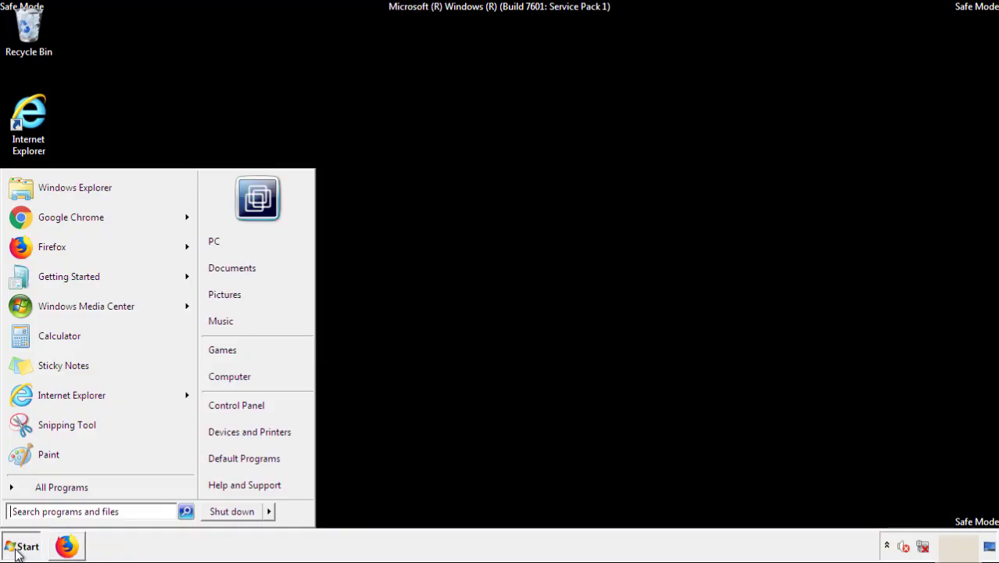